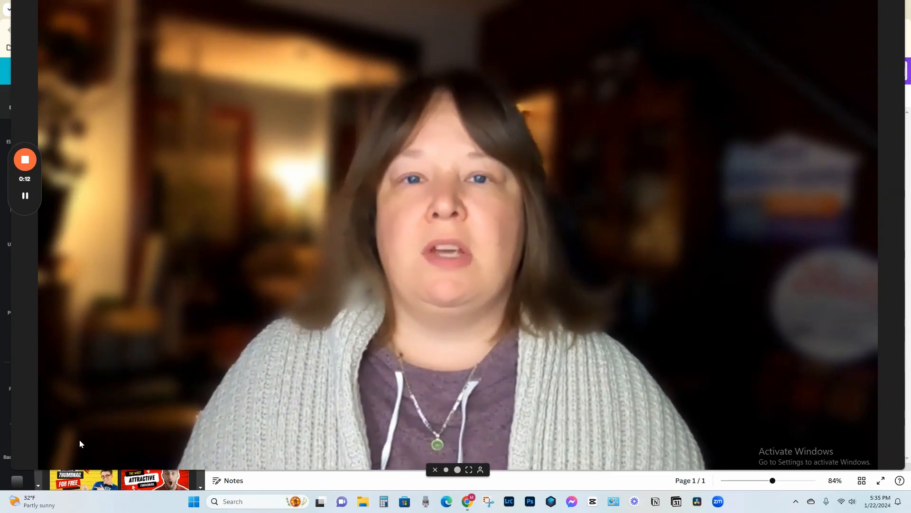
left_click(446, 470)
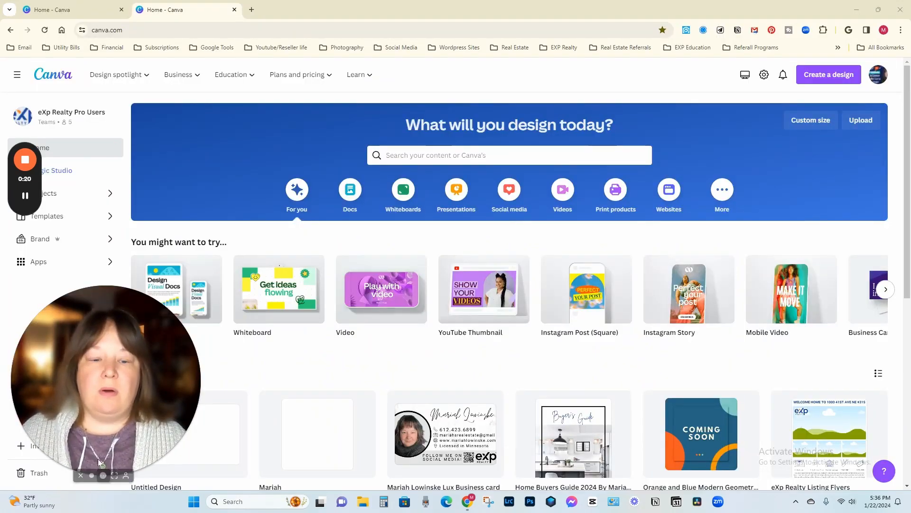
left_click(92, 475)
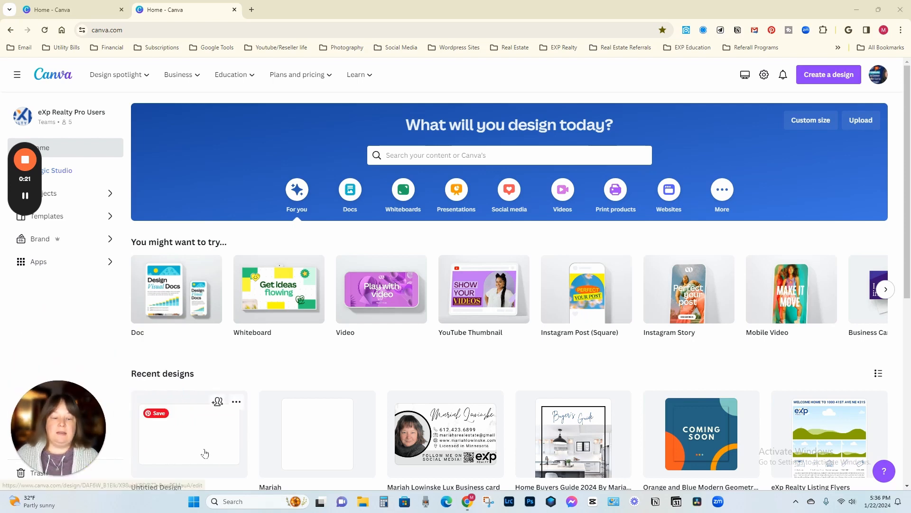
Step: Open the untitled YouTube Thumbnail design and add the uploaded ocean sunset photo to its blank page
scroll(203, 443, "down", 1)
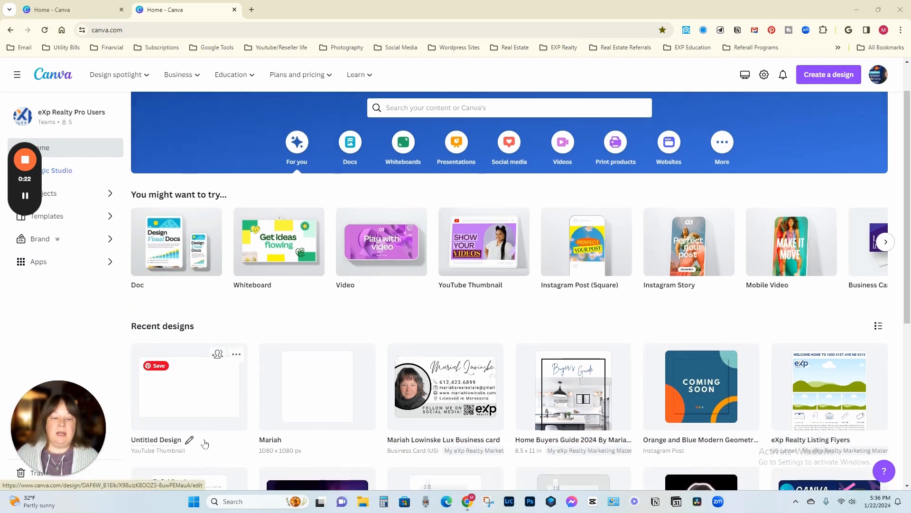
left_click(190, 384)
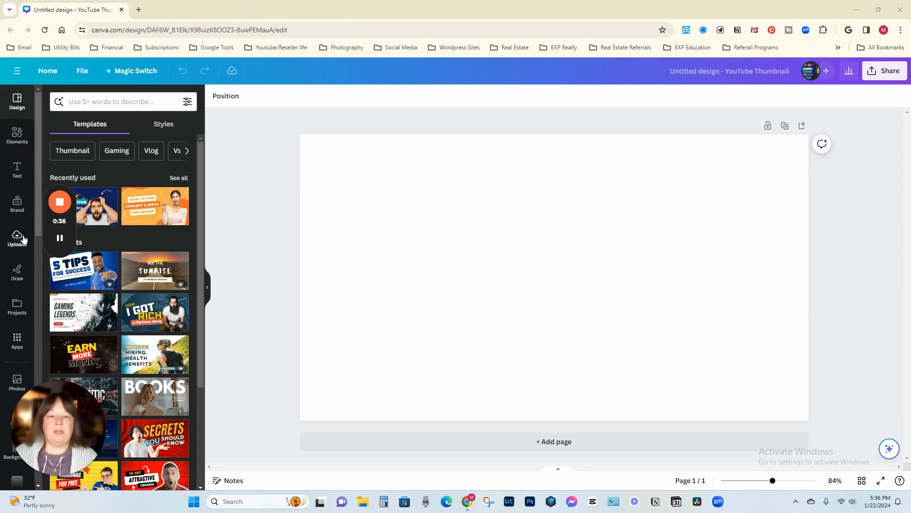
left_click(17, 238)
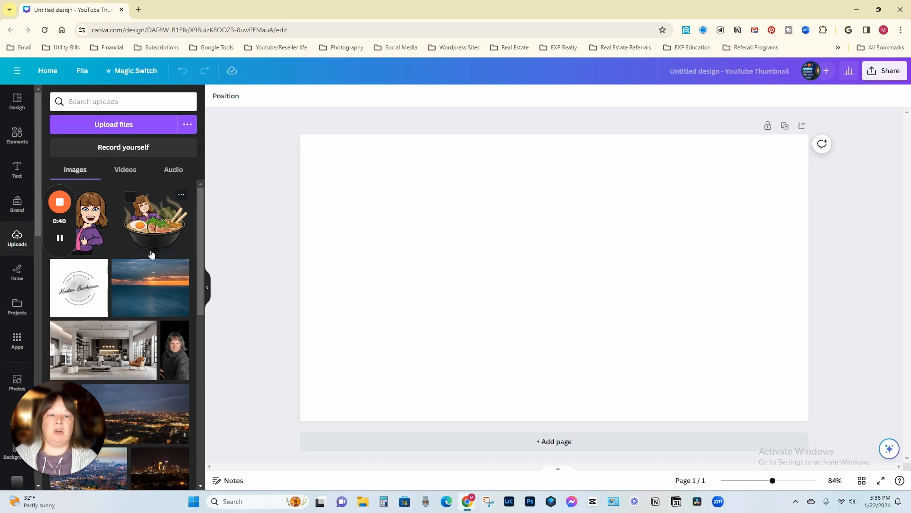
left_click(154, 291)
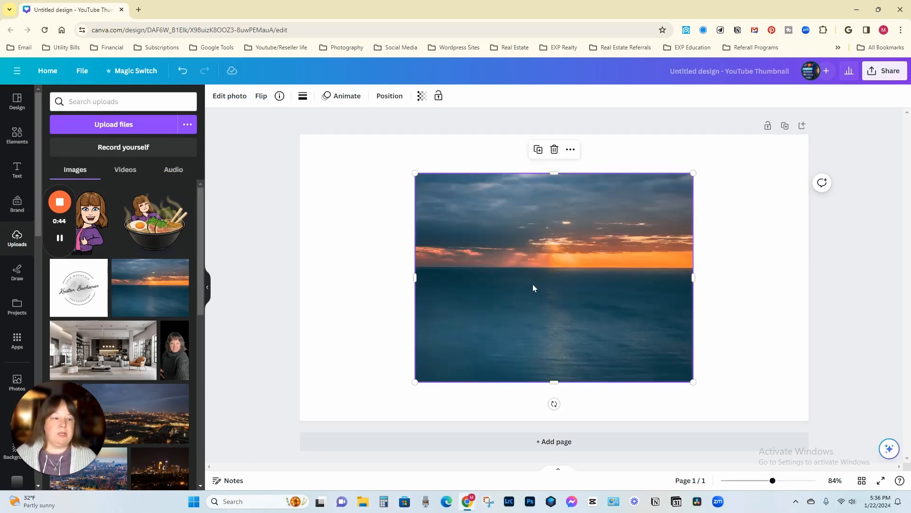
Step: Reposition the sunset photo on the page and crop it from all four sides to a small, nearly square section
left_click_drag(543, 284, 446, 258)
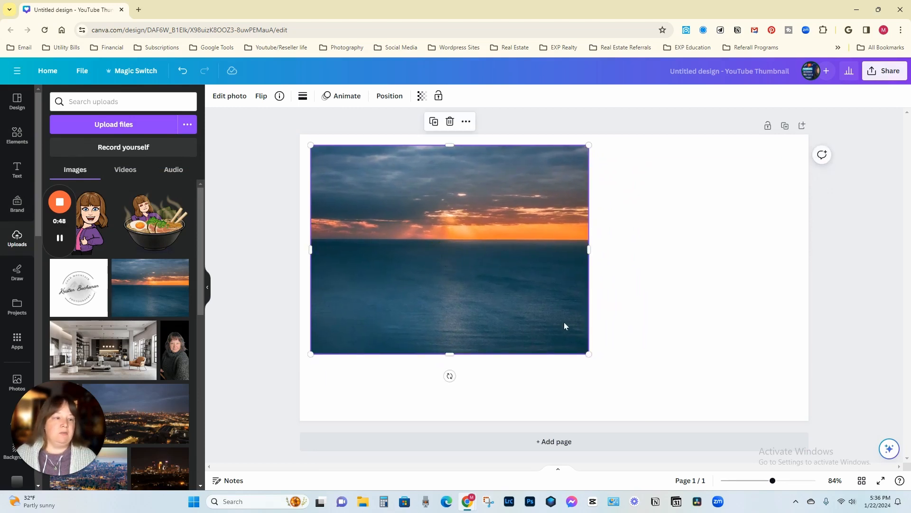
left_click_drag(506, 258, 564, 276)
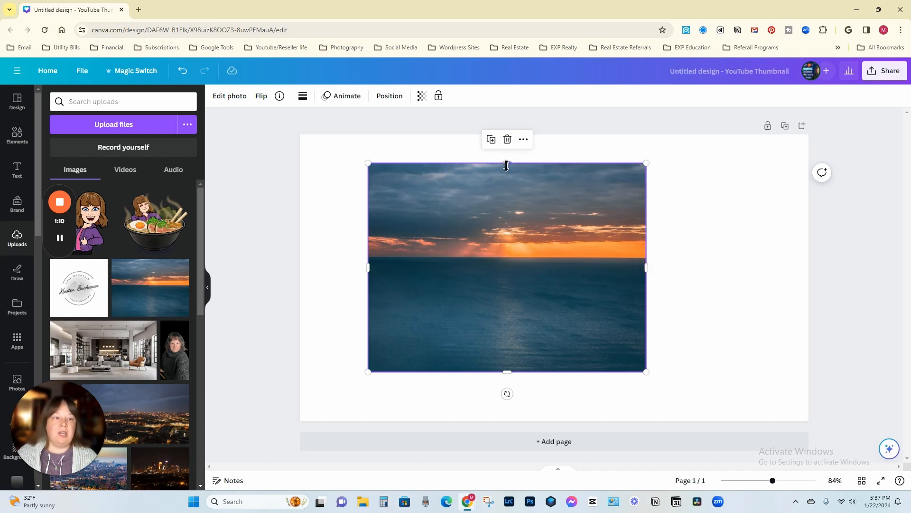
left_click_drag(507, 165, 506, 187)
left_click_drag(368, 281, 442, 280)
left_click_drag(540, 373, 543, 300)
left_click_drag(647, 247, 437, 243)
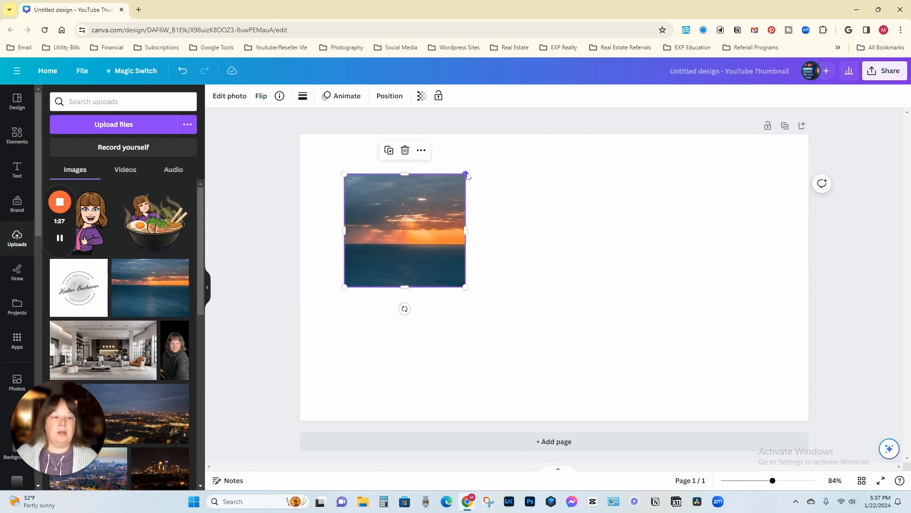
Step: Enlarge the cropped sunset photo proportionally from its corners until it extends past the page's bottom edge
left_click_drag(344, 287, 318, 312)
left_click_drag(467, 176, 500, 157)
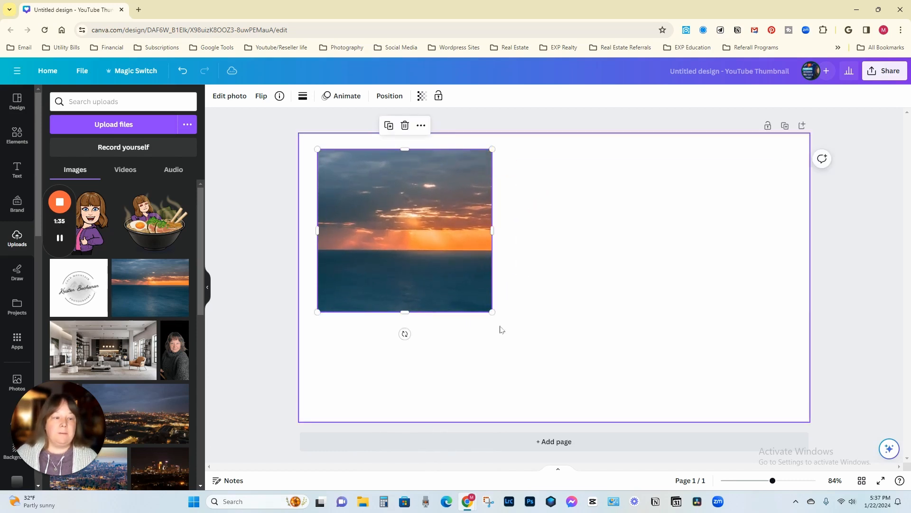
left_click_drag(492, 312, 593, 403)
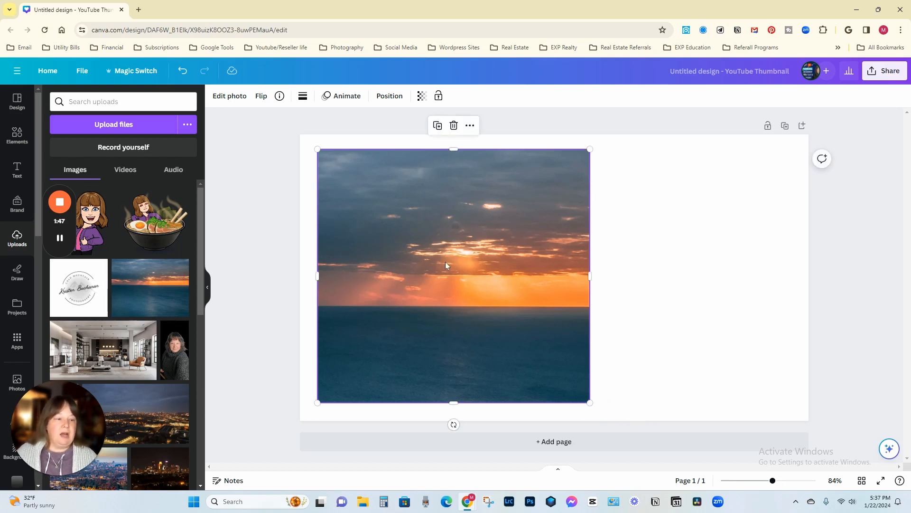
left_click_drag(593, 402, 787, 511)
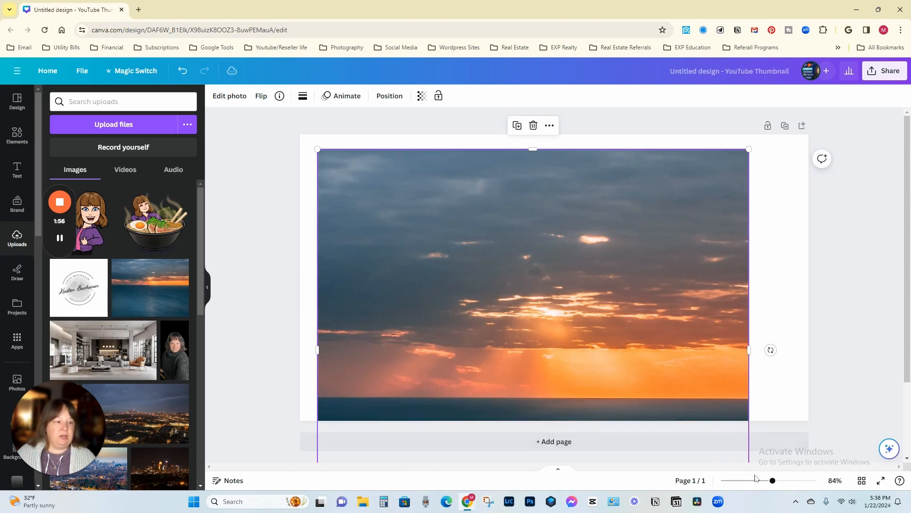
scroll(704, 411, "down", 2)
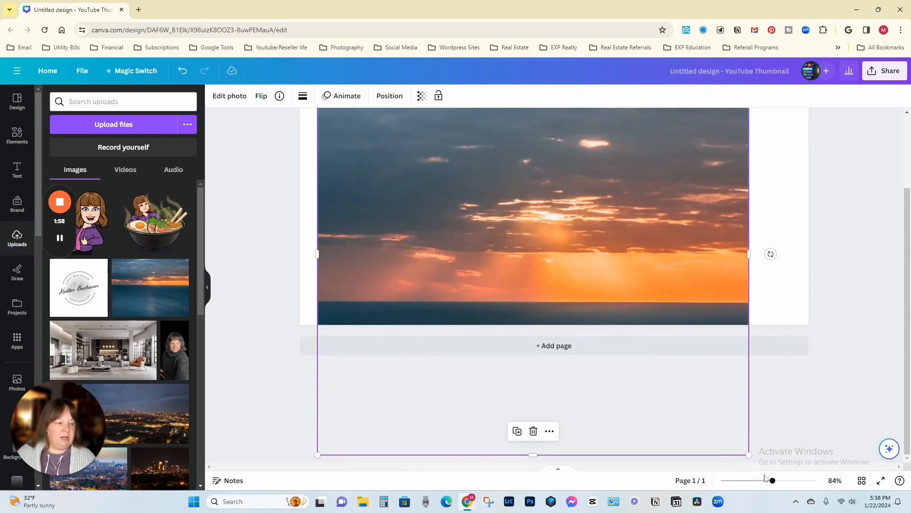
left_click_drag(750, 455, 822, 502)
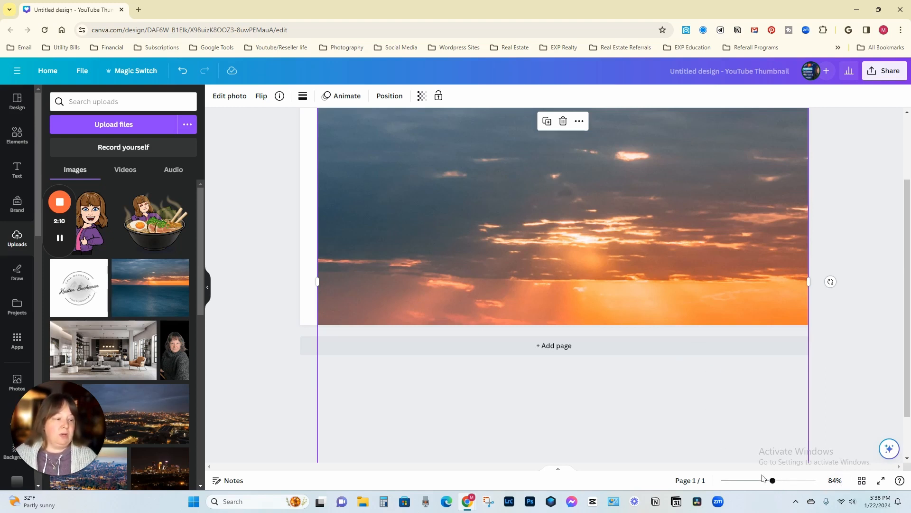
Step: Align the sunset photo with the page's upper-left corner and set it as the page background
left_click_drag(772, 481, 749, 484)
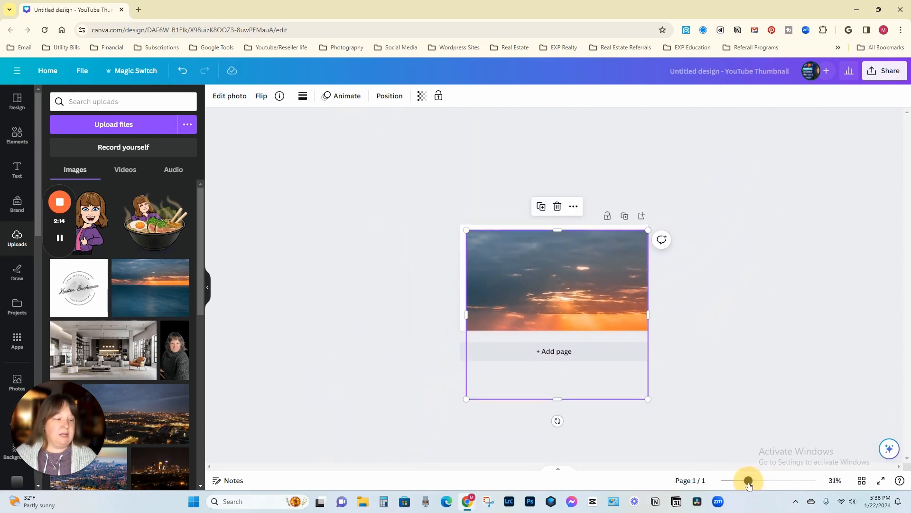
left_click_drag(574, 293, 593, 285)
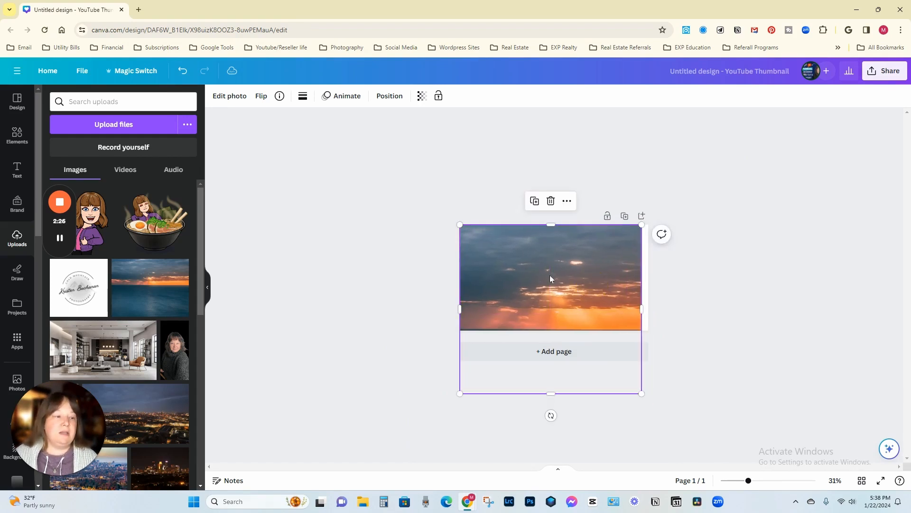
right_click(525, 267)
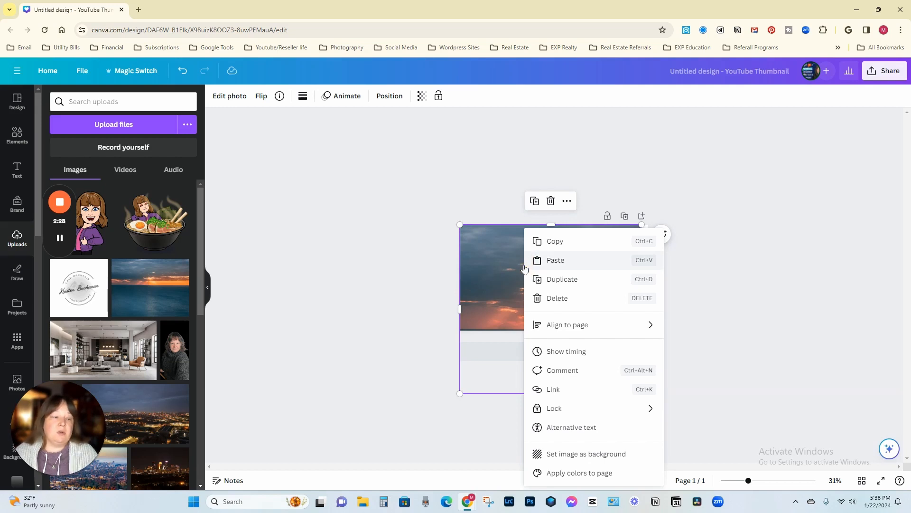
left_click(587, 454)
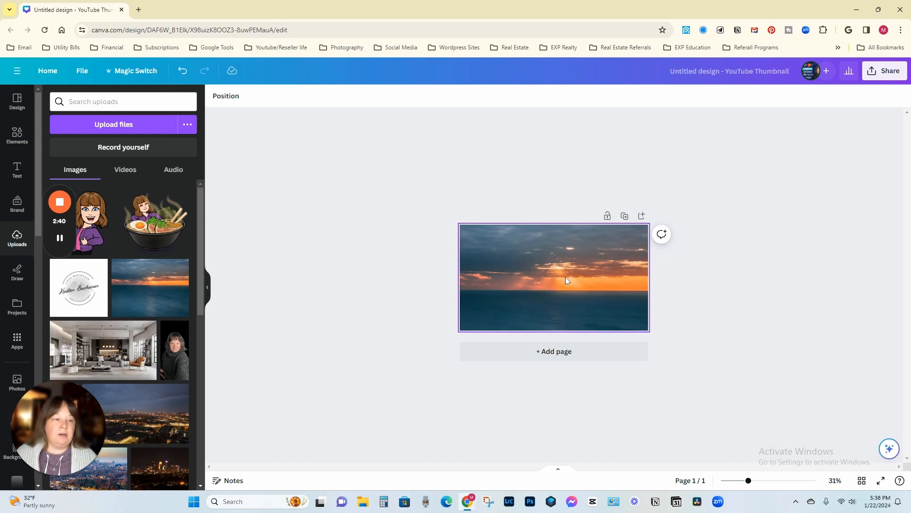
Step: Enlarge the background photo within its crop and reposition it so the glowing horizon sits in the middle of the page
double_click(549, 277)
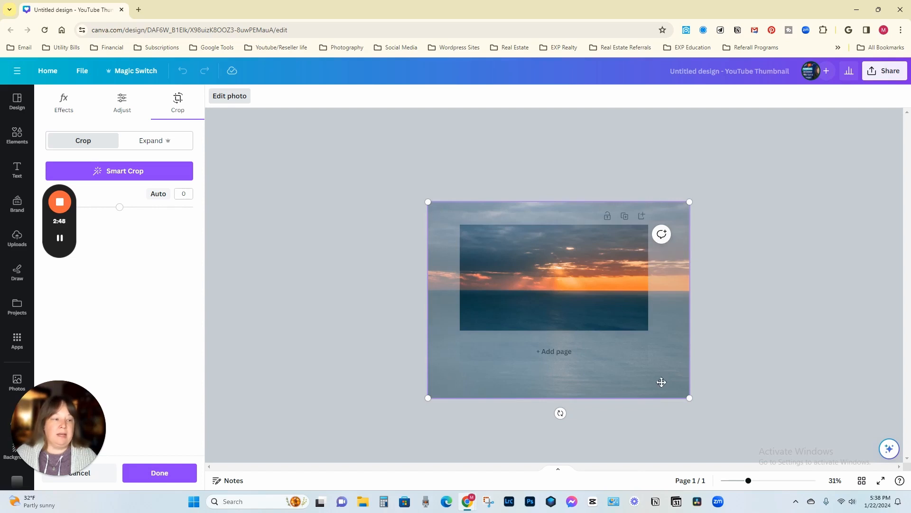
left_click_drag(691, 399, 765, 454)
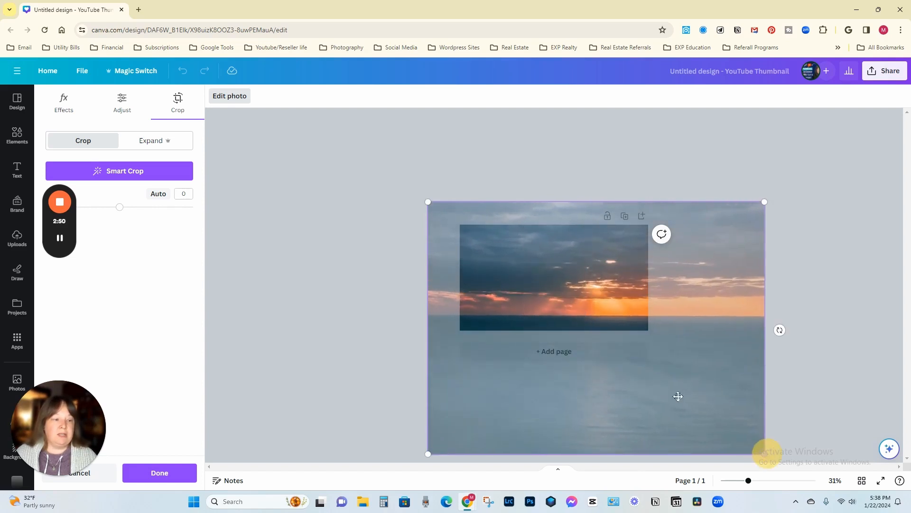
left_click_drag(428, 205, 351, 141)
left_click_drag(564, 279, 560, 280)
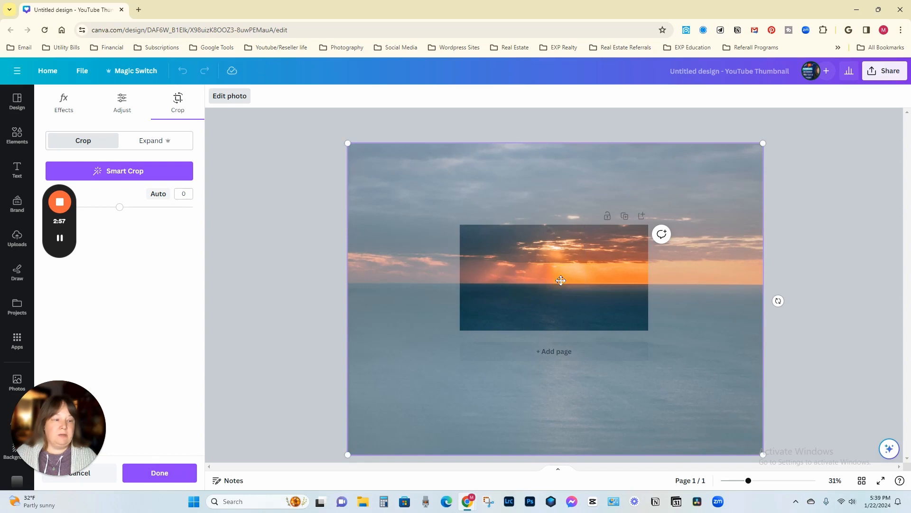
double_click(561, 281)
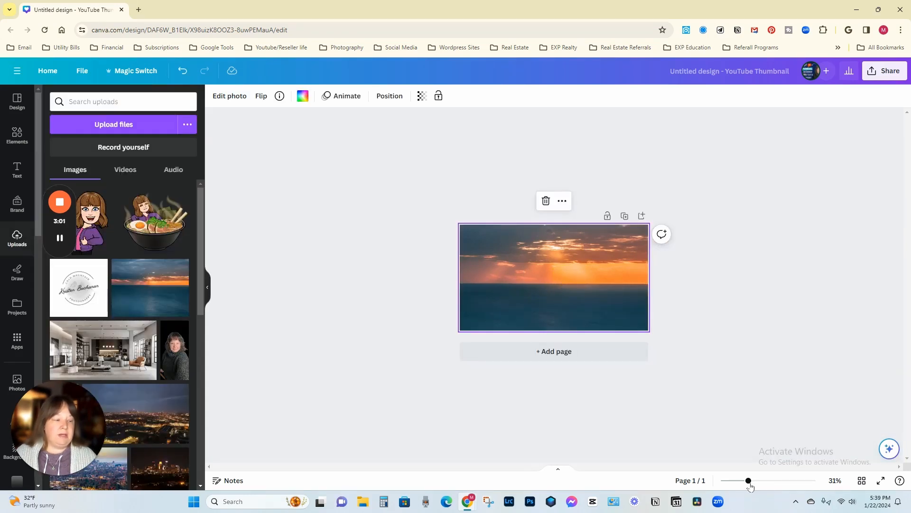
Step: Reopen the background photo's crop, scale the image down slightly, reposition it within the page and apply the crop
left_click_drag(749, 482, 771, 482)
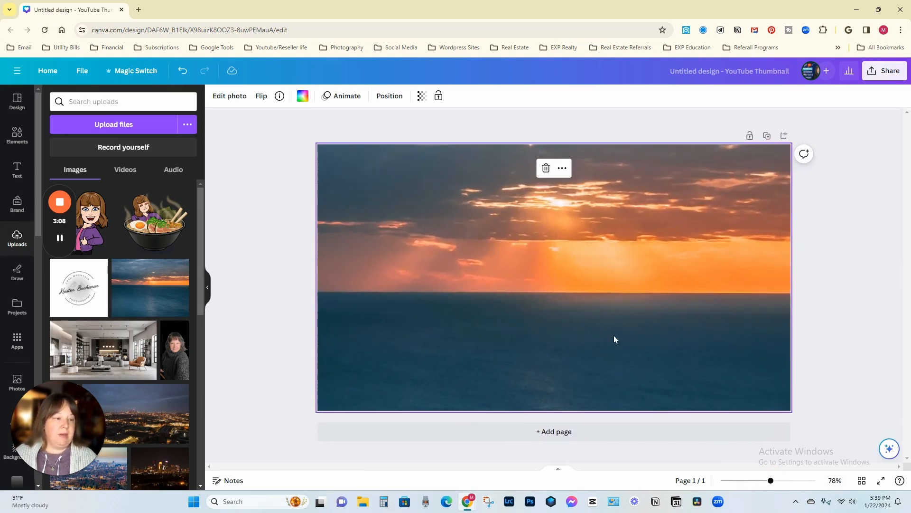
double_click(579, 288)
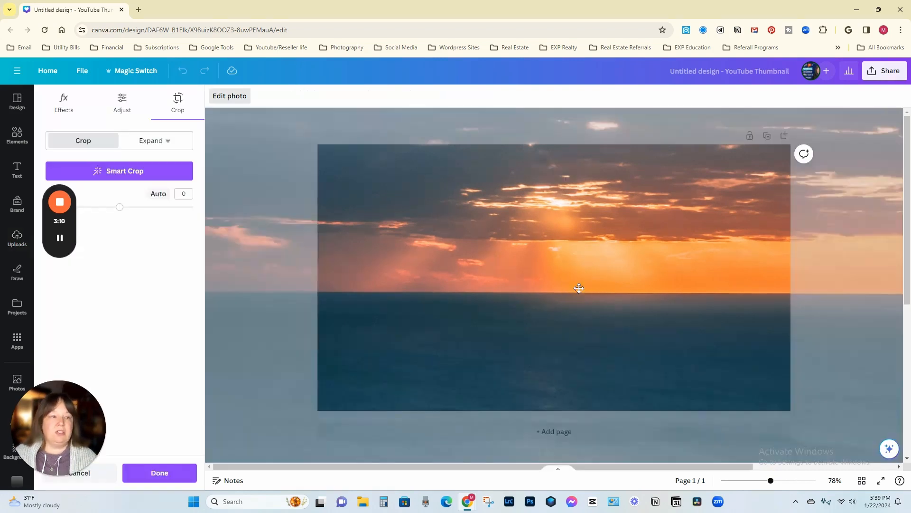
mouse_move(579, 288)
left_mouse_down()
mouse_move(557, 285)
mouse_move(567, 289)
left_mouse_up()
left_click_drag(770, 481, 746, 479)
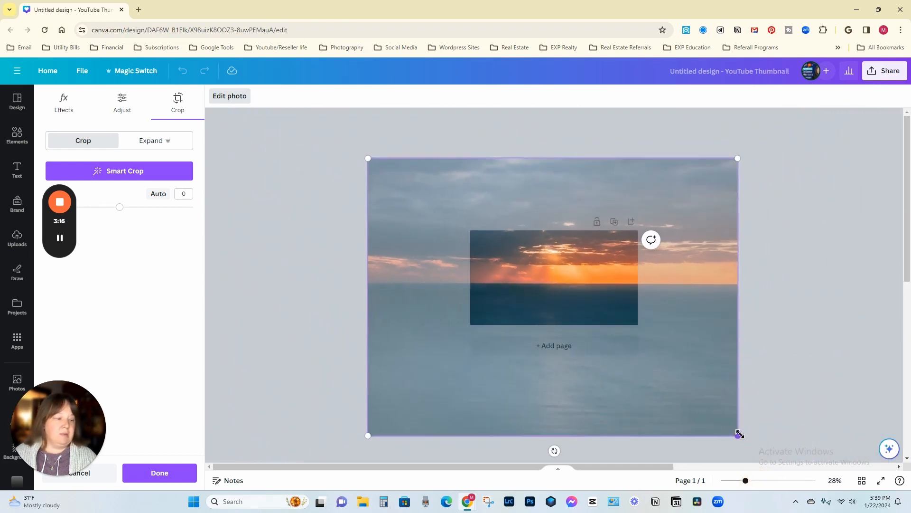
left_click_drag(738, 436, 689, 399)
left_click_drag(644, 355, 671, 370)
left_click(755, 458)
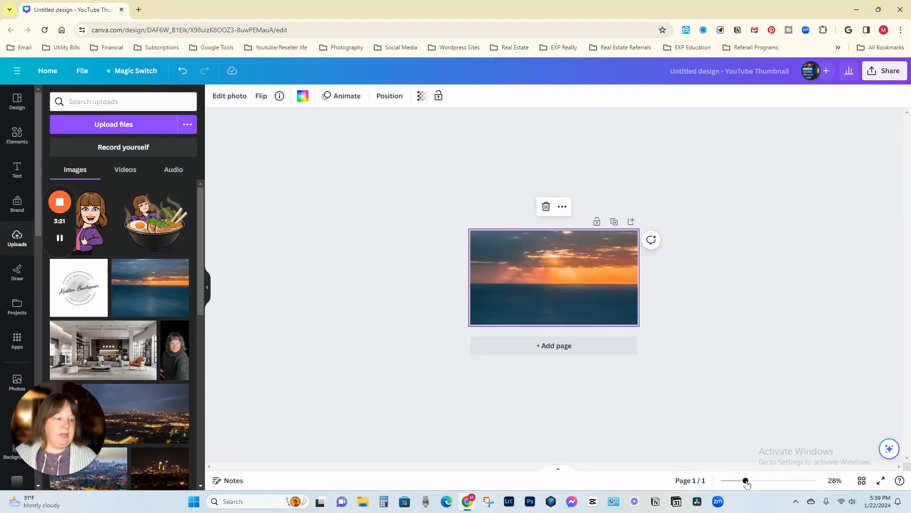
Step: Browse the available frames and add the square frame from the basic shapes to the page
left_click_drag(746, 481, 769, 480)
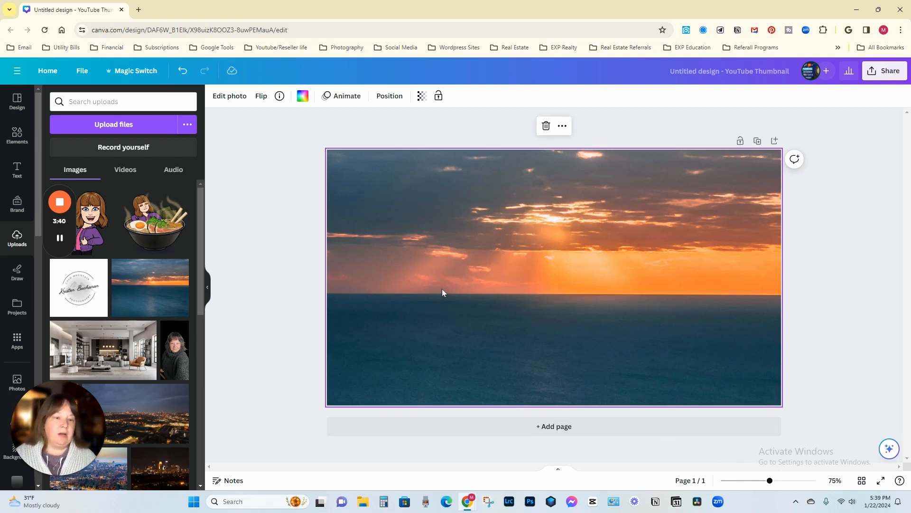
left_click(17, 135)
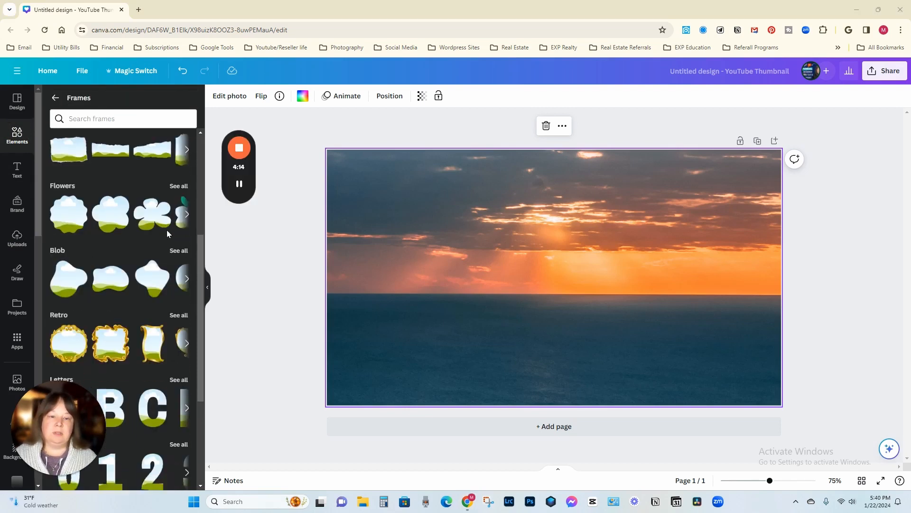
scroll(166, 233, "down", 3)
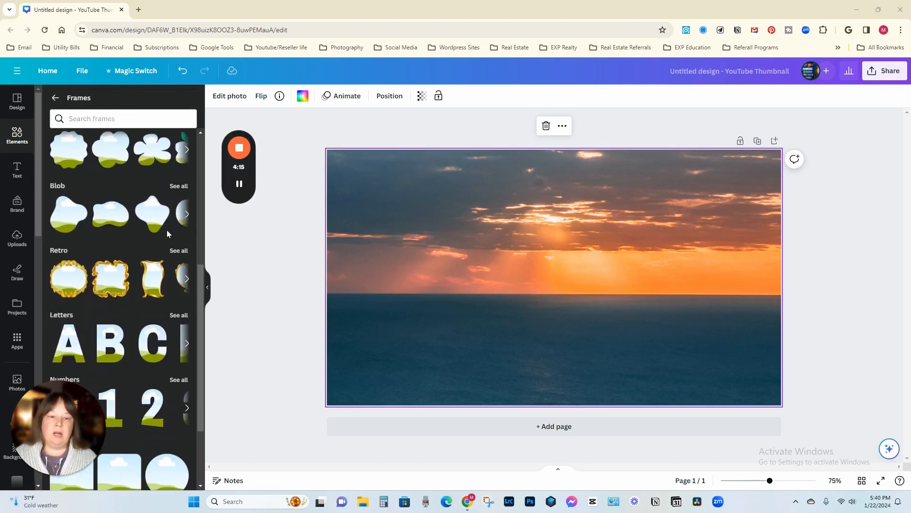
scroll(166, 233, "down", 5)
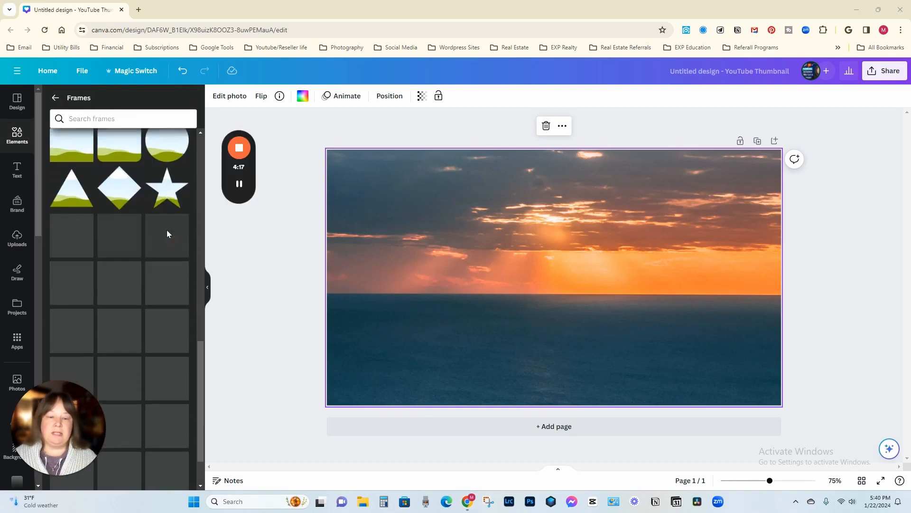
scroll(167, 233, "up", 10)
scroll(166, 233, "up", 4)
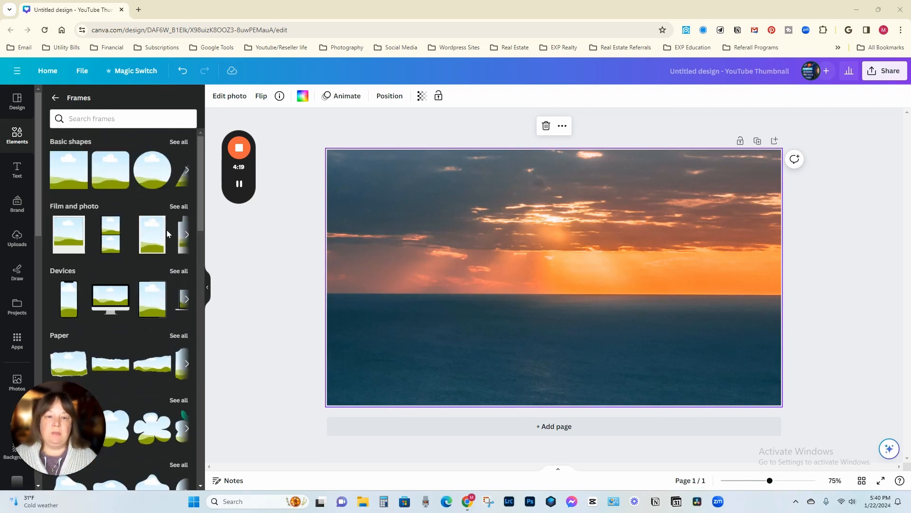
left_click(65, 176)
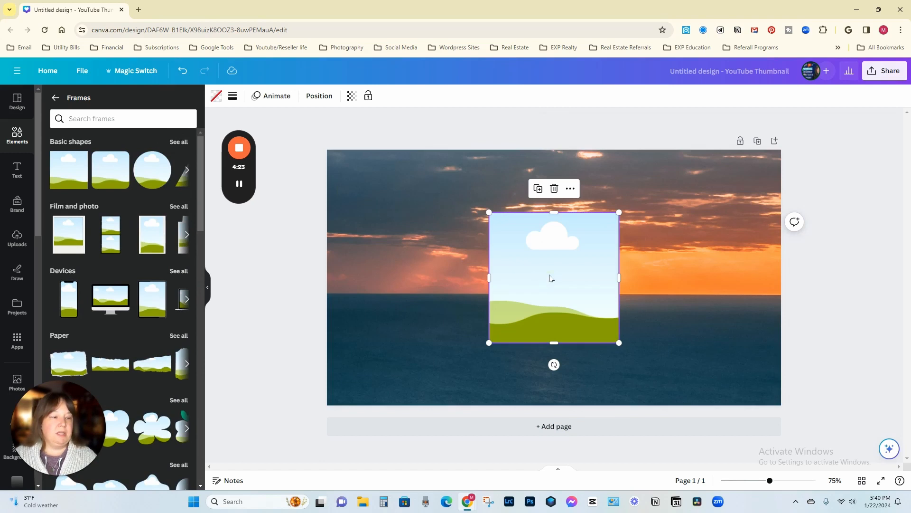
Step: Move the frame to the page's lower-left area, shrink it, and reduce its height to form a small landscape rectangle
left_click_drag(549, 278, 411, 312)
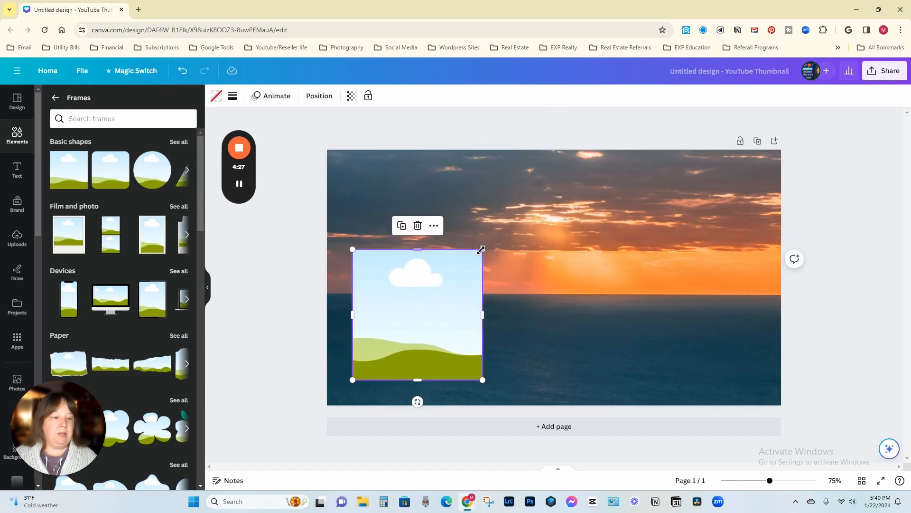
left_click_drag(484, 251, 452, 306)
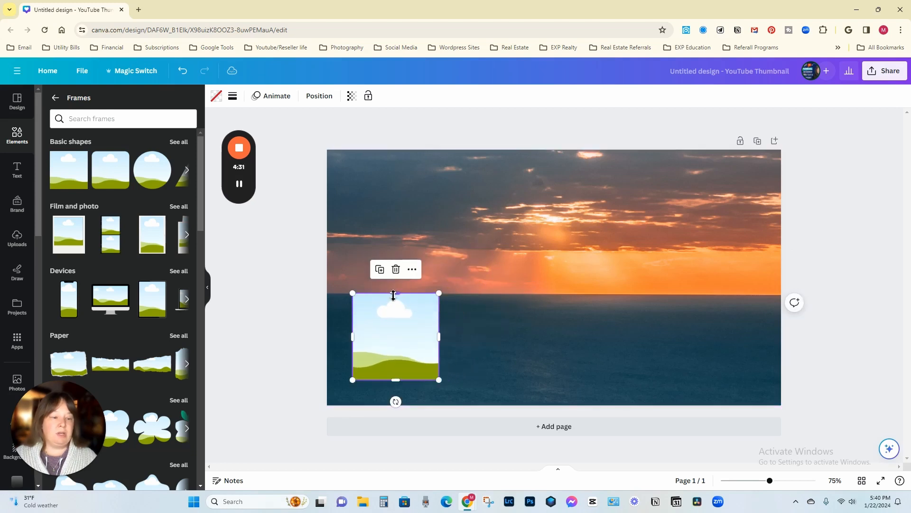
left_click_drag(395, 293, 397, 326)
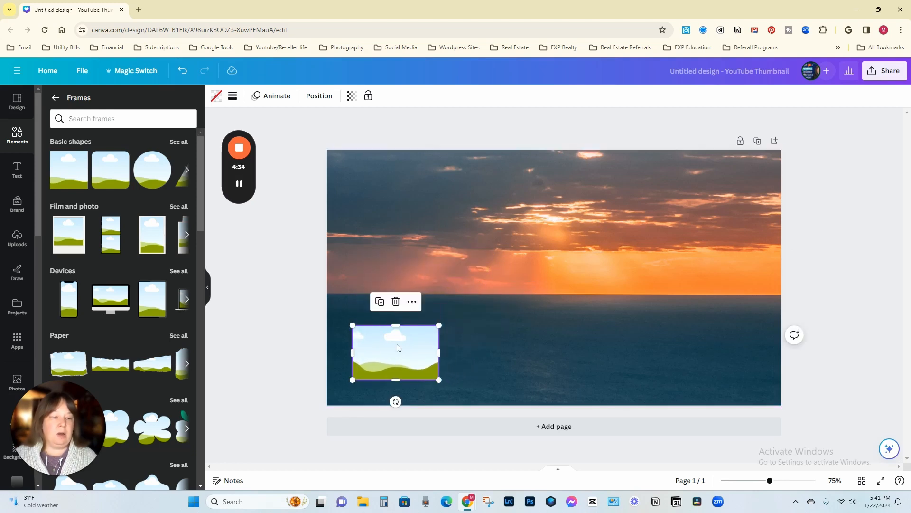
Step: Place the uploaded portrait photo into the small frame and reposition it so the whole face shows within the frame
left_click(397, 339)
left_click(16, 237)
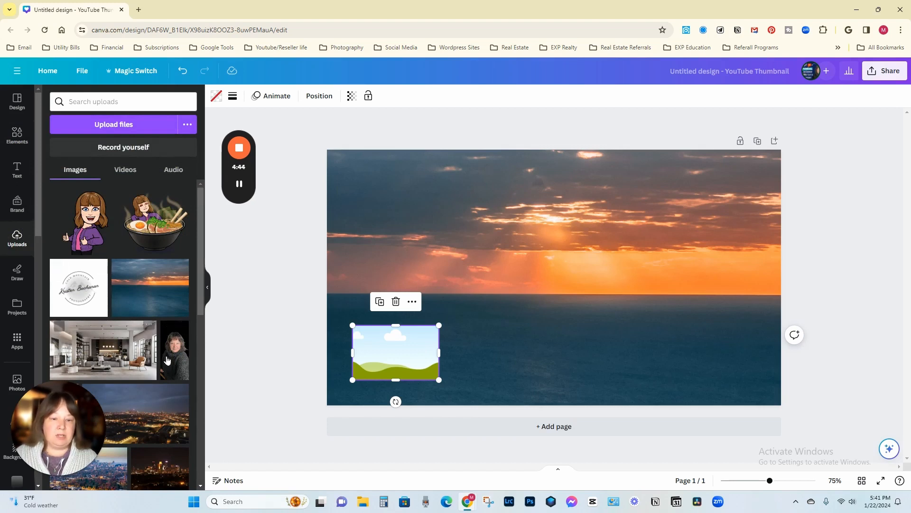
left_click(174, 349)
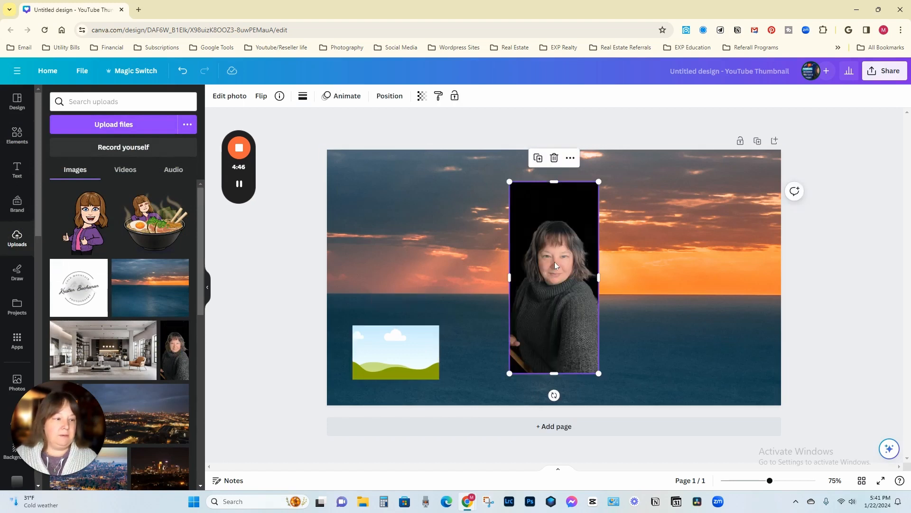
left_click_drag(552, 264, 399, 351)
double_click(404, 350)
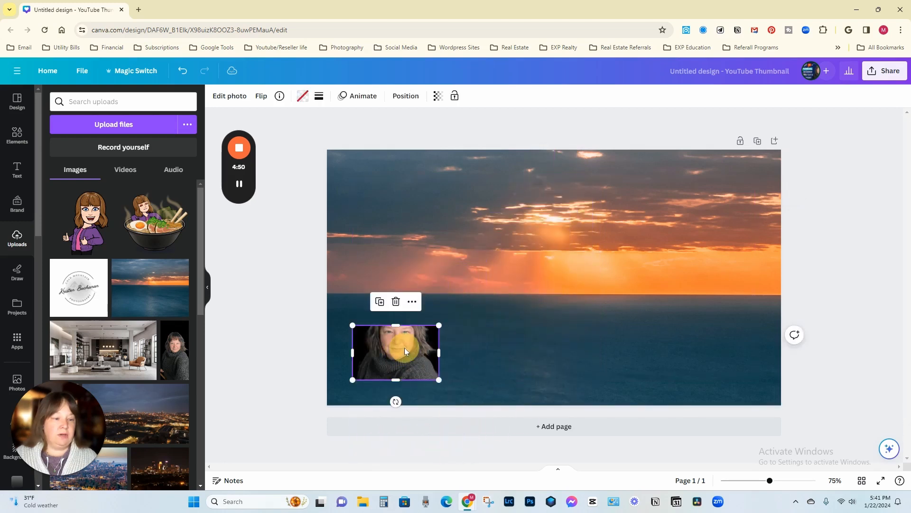
left_click_drag(404, 348, 401, 361)
left_click(463, 310)
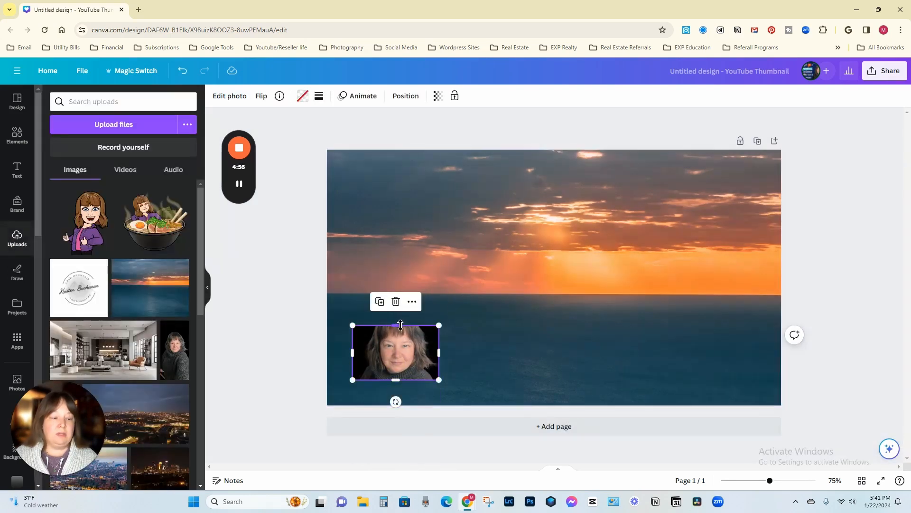
Step: Make the portrait's frame taller and slightly wider, and shift the photo down within it to leave more space above the head
left_click_drag(397, 321, 399, 285)
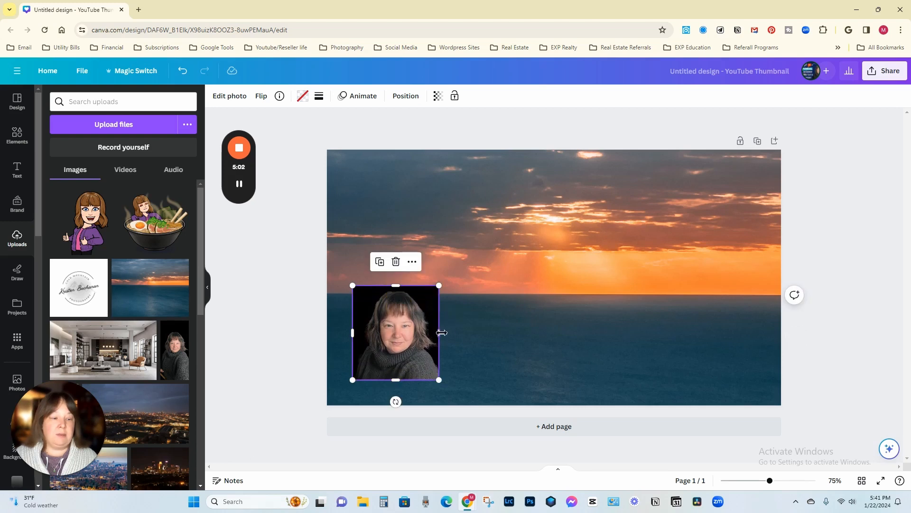
mouse_move(442, 332)
left_mouse_down()
mouse_move(461, 332)
mouse_move(428, 332)
mouse_move(461, 337)
mouse_move(442, 337)
left_mouse_up()
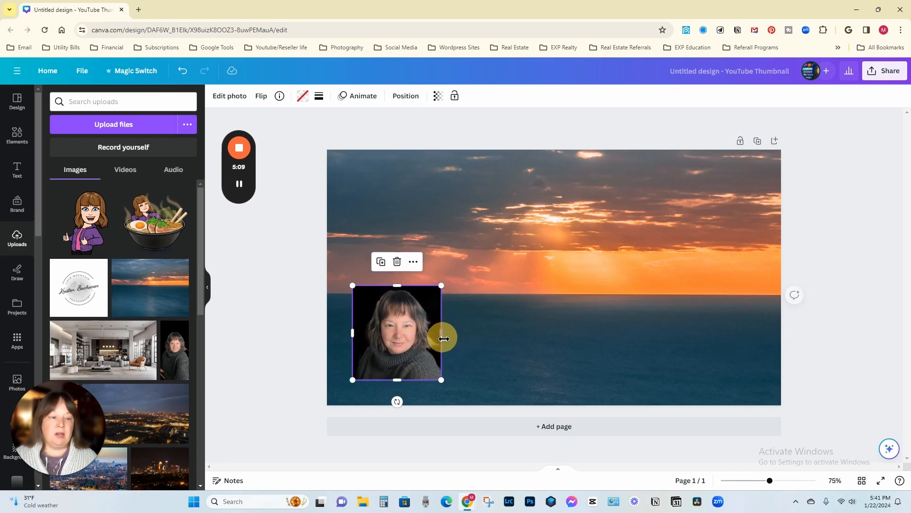
double_click(397, 329)
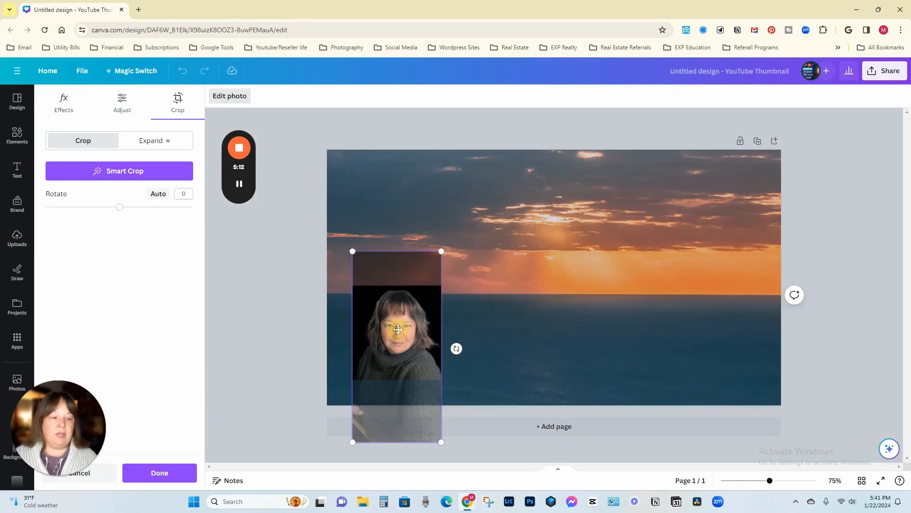
left_click_drag(398, 329, 402, 346)
mouse_move(352, 263)
left_mouse_down()
mouse_move(360, 270)
mouse_move(299, 214)
mouse_move(340, 264)
mouse_move(299, 227)
mouse_move(360, 279)
left_mouse_up()
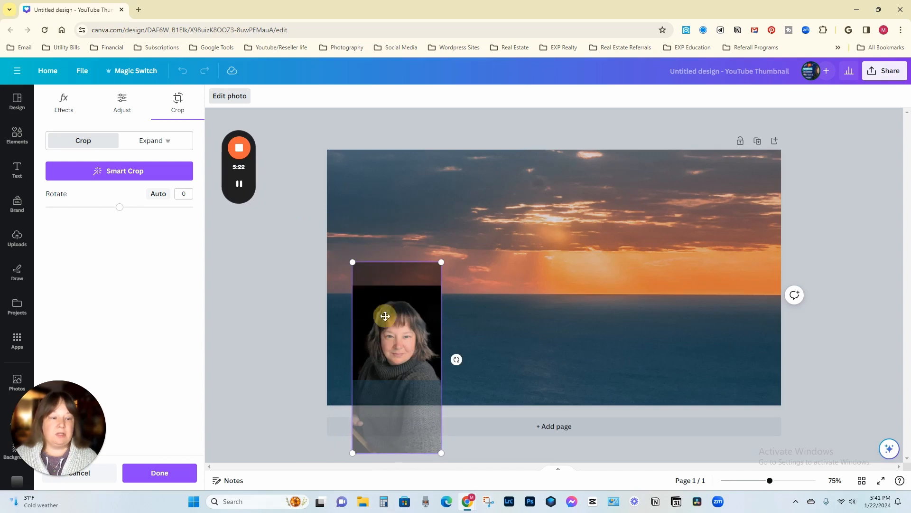
left_click(527, 315)
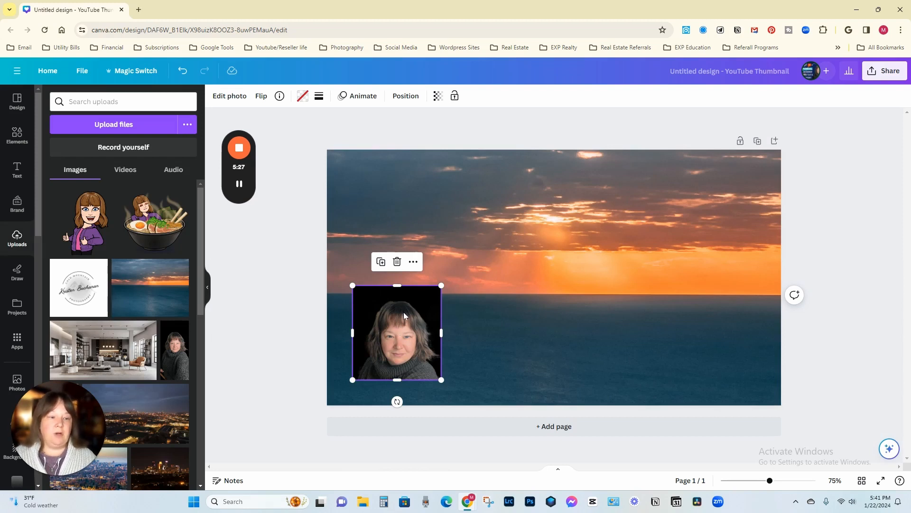
Step: Delete only the portrait image from the frame, and undo that deletion
left_click(398, 266)
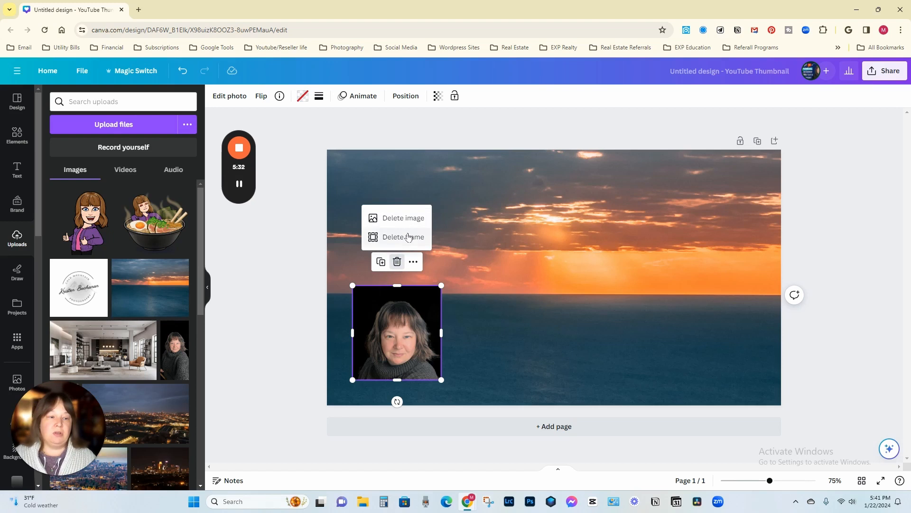
left_click(402, 216)
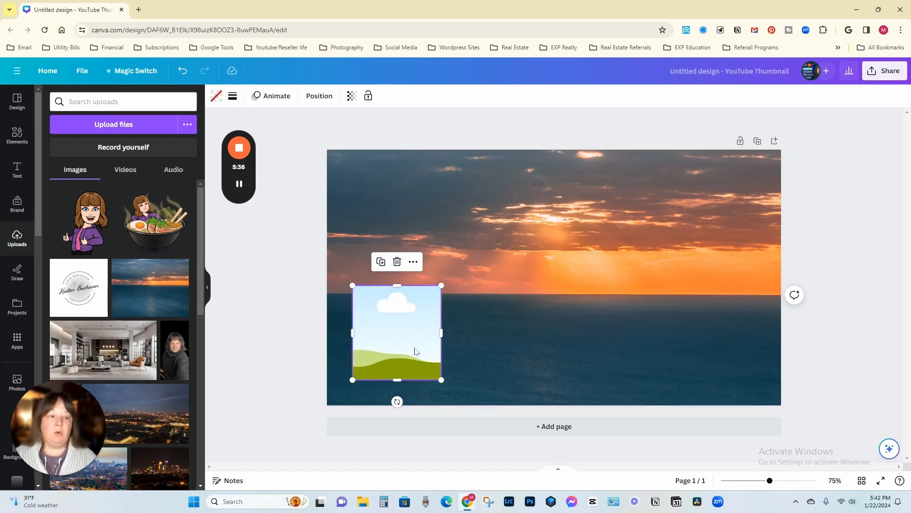
key("ctrl+z")
Step: Delete the frame together with the portrait inside it, leaving only the sunset background on the page
left_click(397, 263)
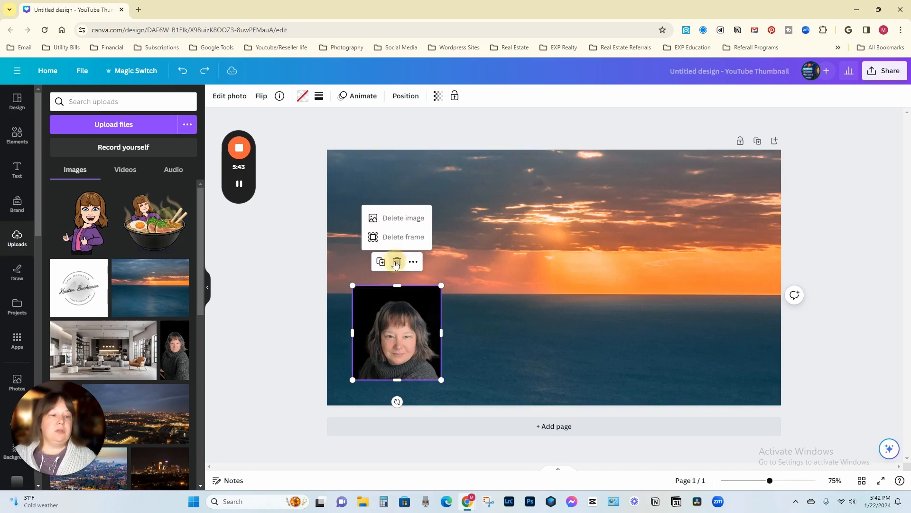
left_click(401, 237)
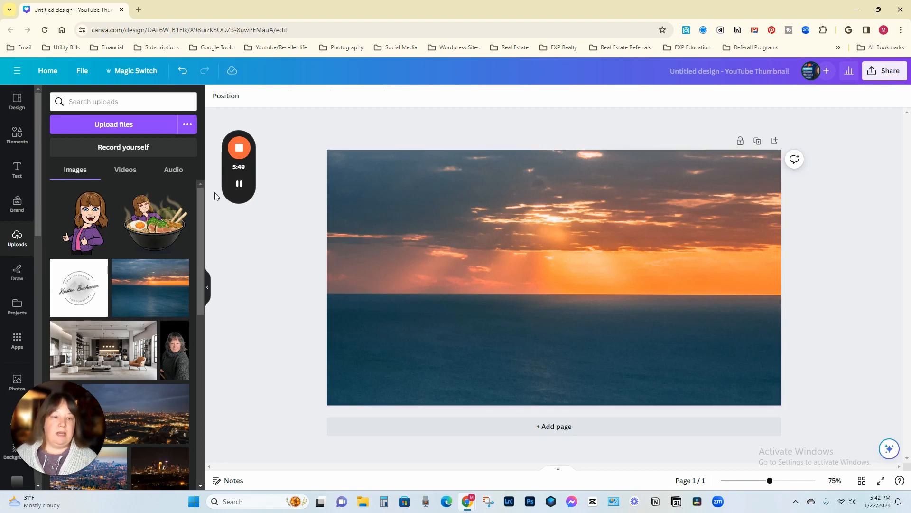
Step: Reopen the background photo's crop and rotate the image clockwise to 11.1 degrees
double_click(548, 298)
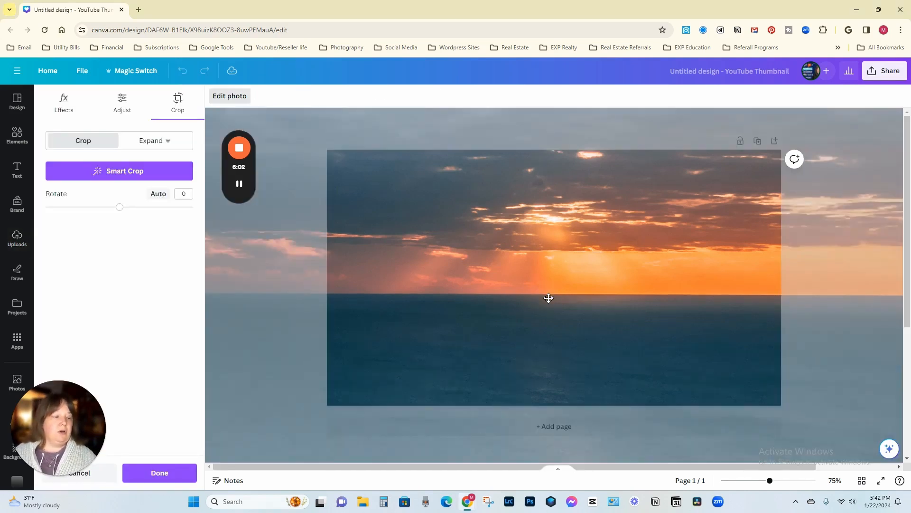
left_click_drag(770, 481, 750, 480)
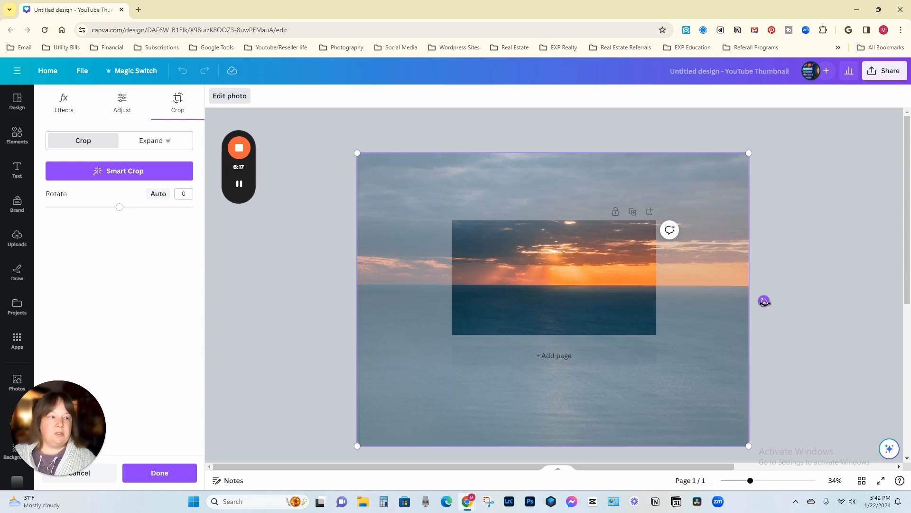
left_click_drag(764, 302, 757, 340)
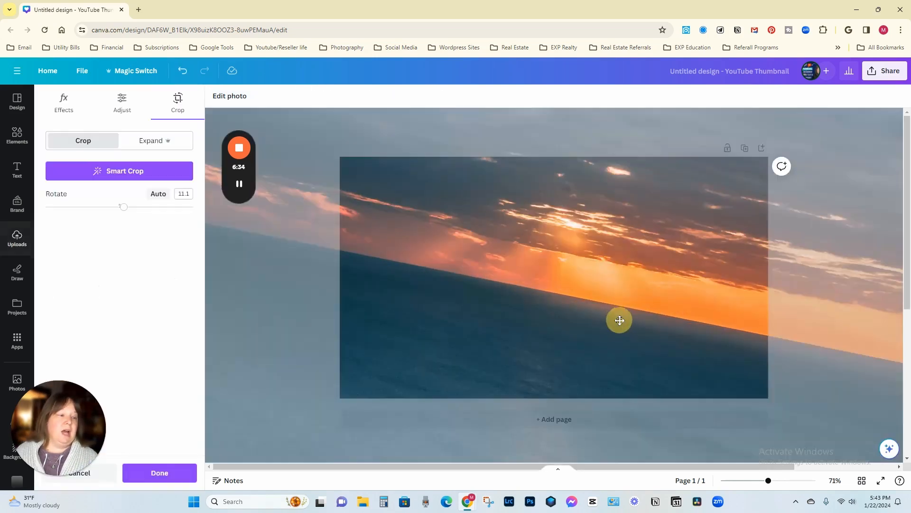
Step: Reopen the tilted background photo's crop and rotate the image back to 0 degrees so the horizon is level
double_click(620, 321)
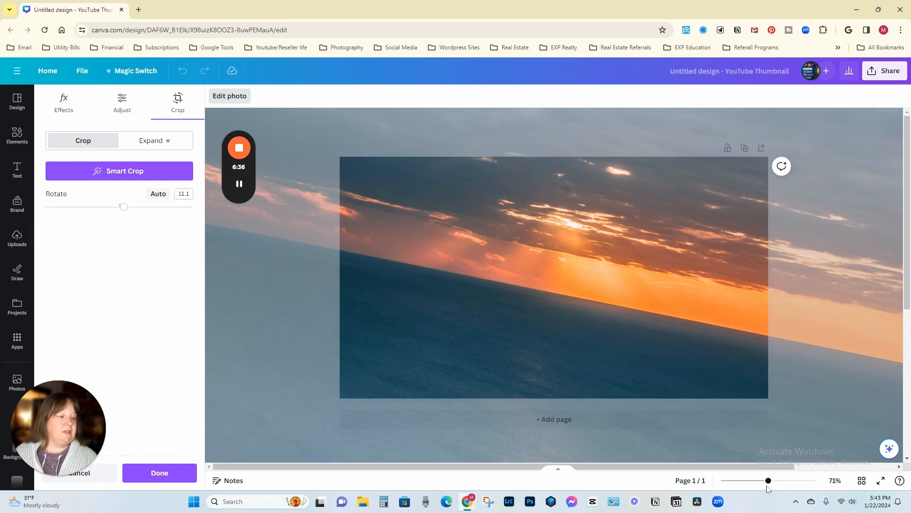
left_click_drag(768, 480, 751, 481)
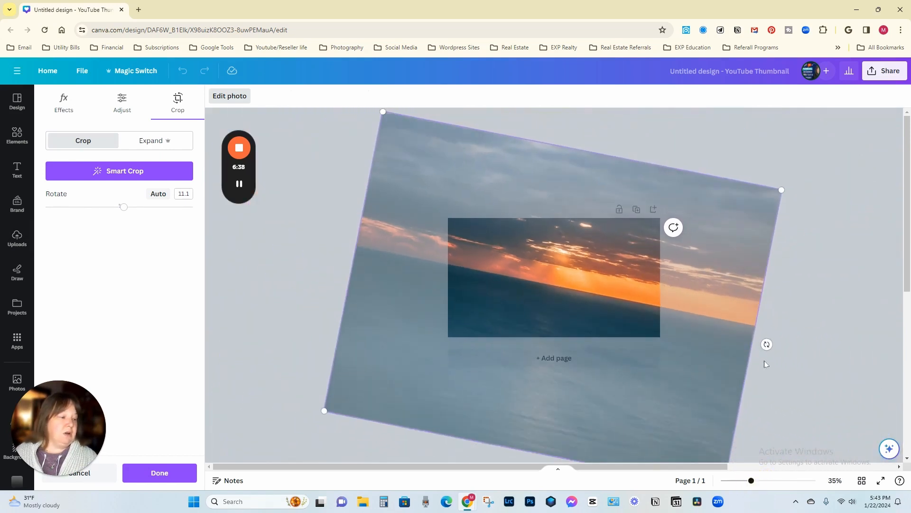
left_click_drag(766, 345, 769, 304)
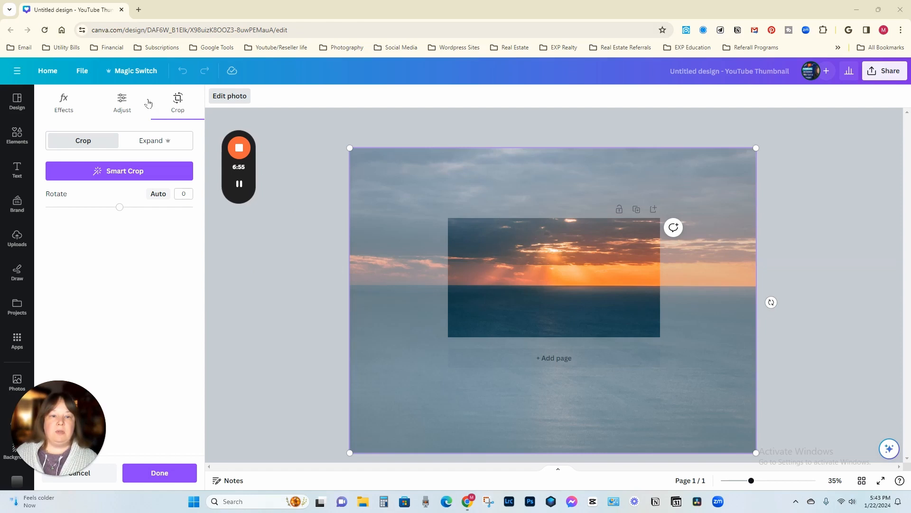
Step: Look through the background photo's adjustment and effects options, and return to its crop settings
left_click(126, 104)
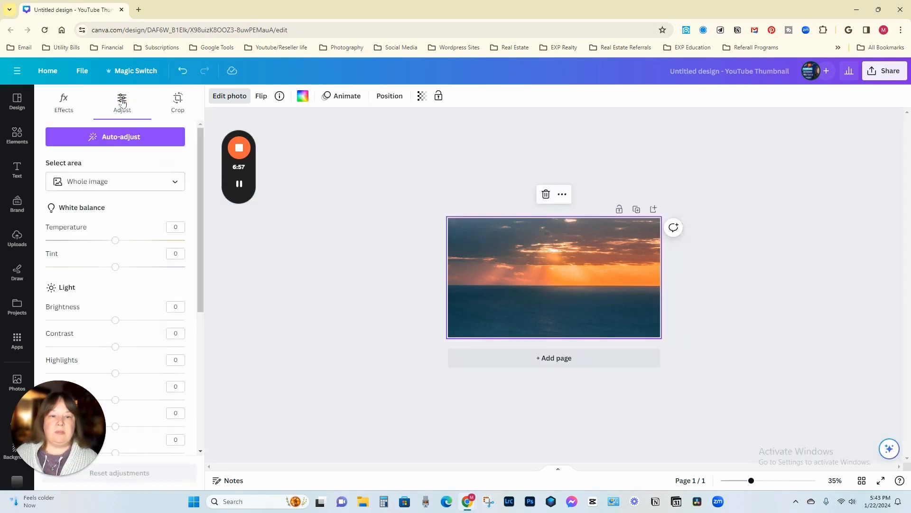
left_click(69, 102)
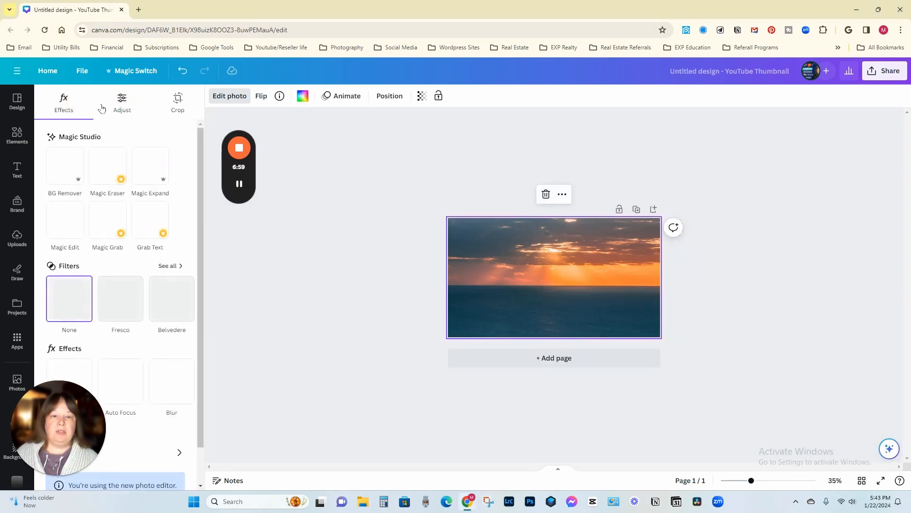
left_click(178, 101)
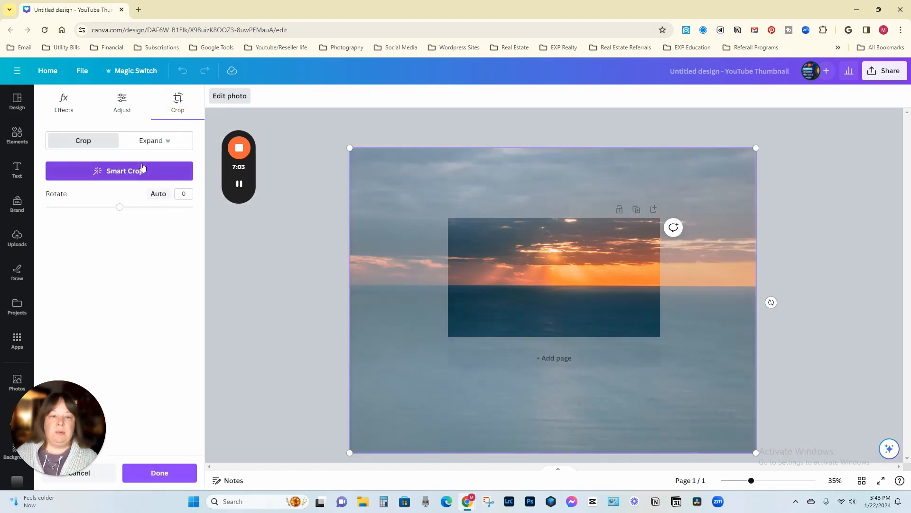
Step: Rotate the background photo to 4.1 degrees within its crop, and reset the rotation to 0
left_click_drag(119, 211, 121, 210)
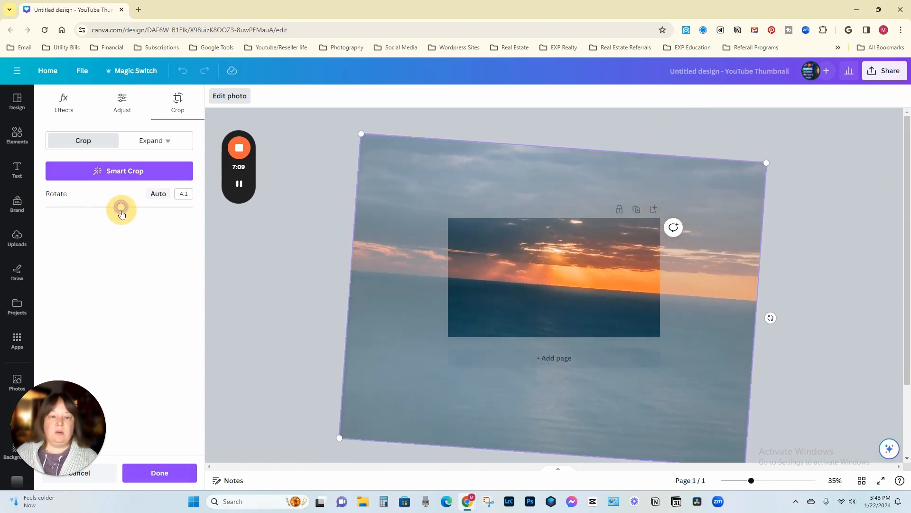
left_click(181, 194)
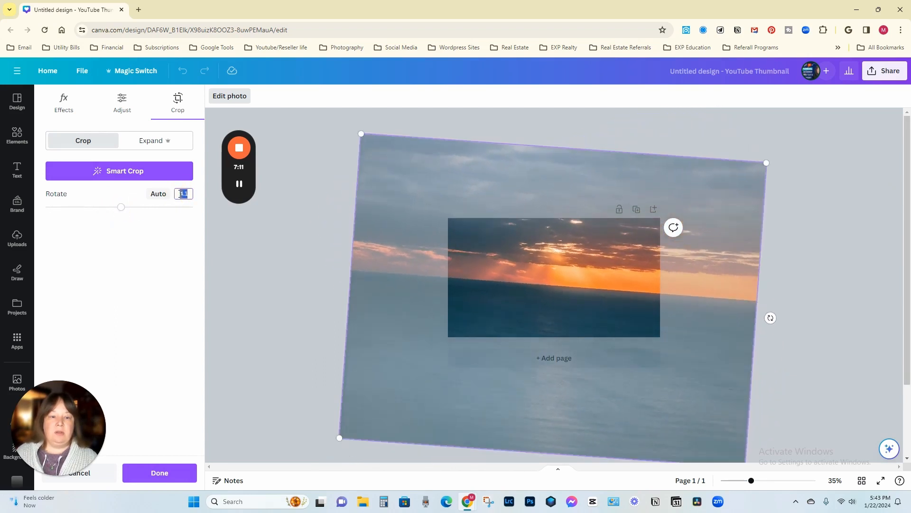
type("0")
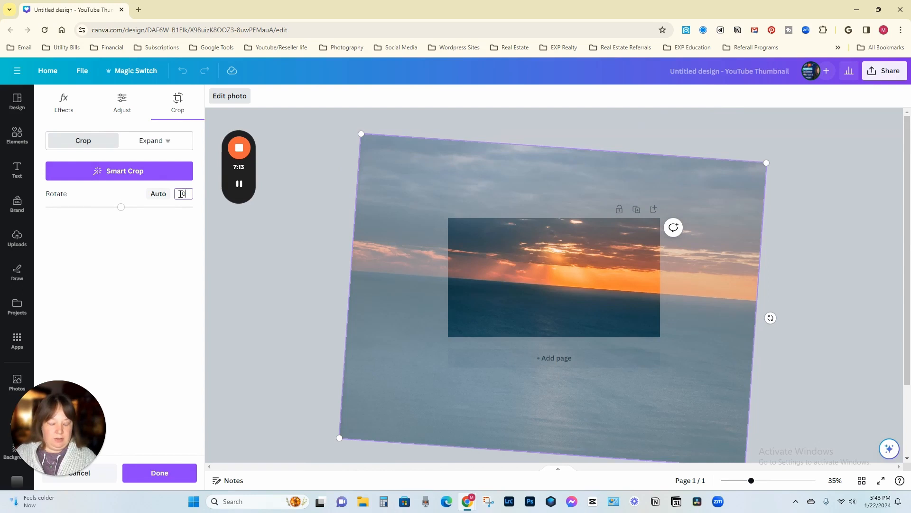
key("Return")
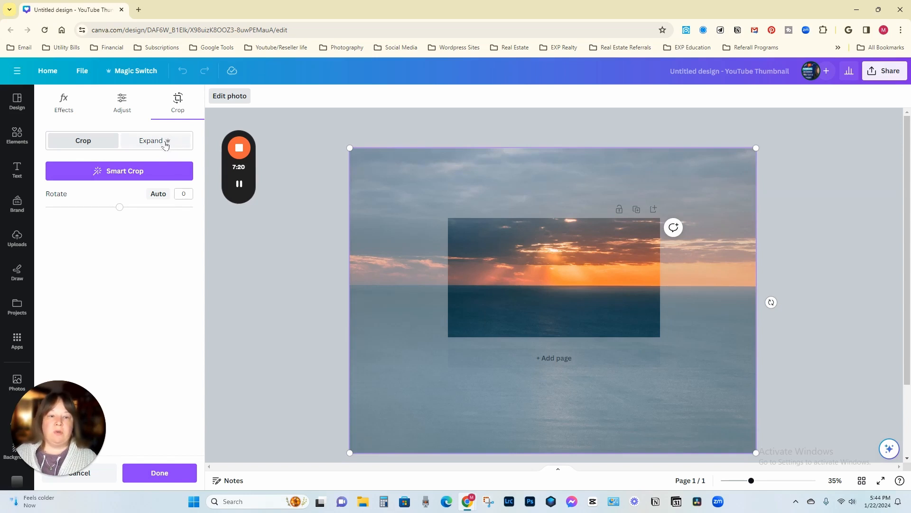
Step: Check the Expand option for the background photo, return to the standard crop and leave crop editing
left_click(151, 142)
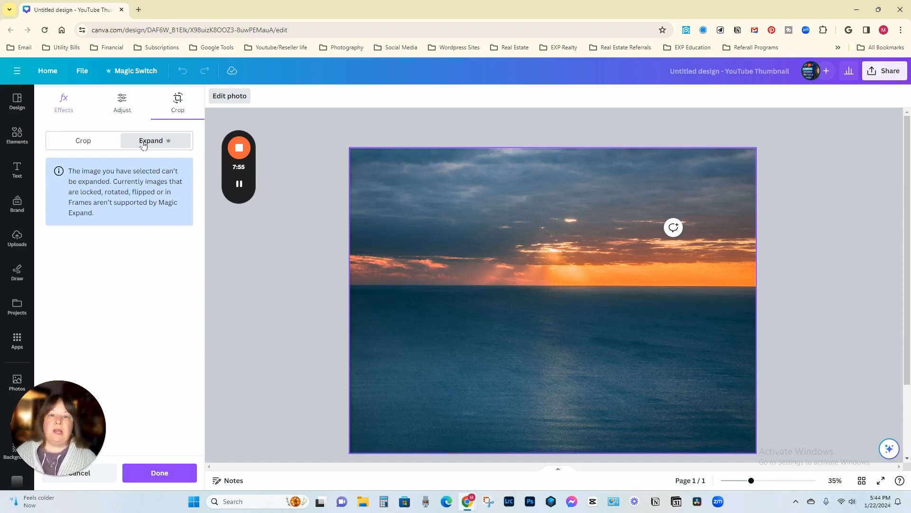
left_click(93, 145)
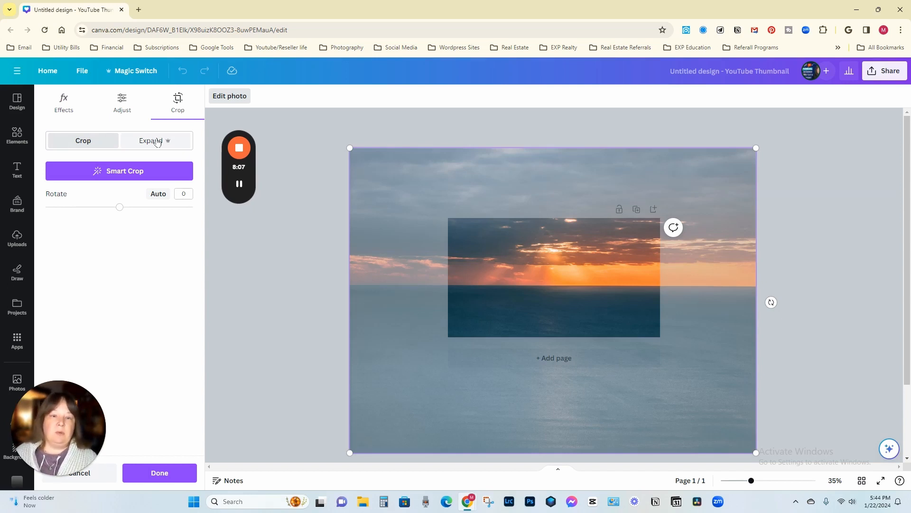
mouse_move(240, 186)
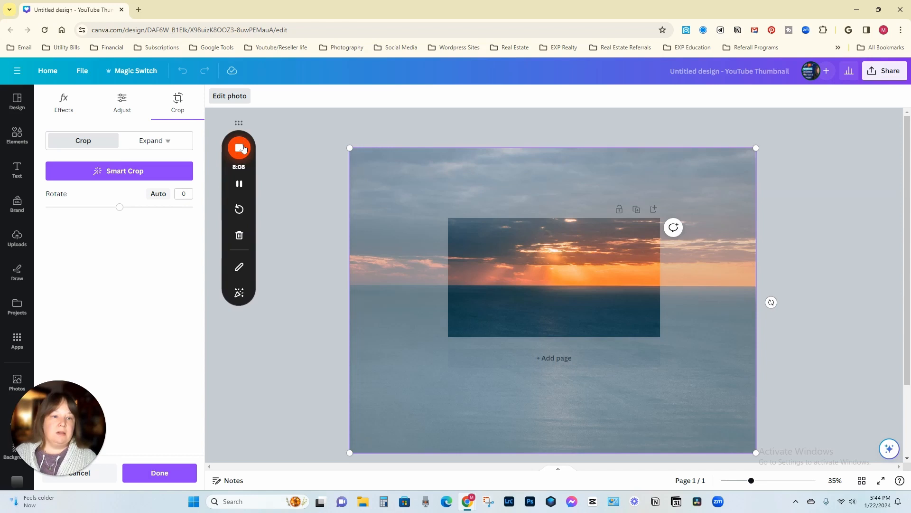
left_click(242, 189)
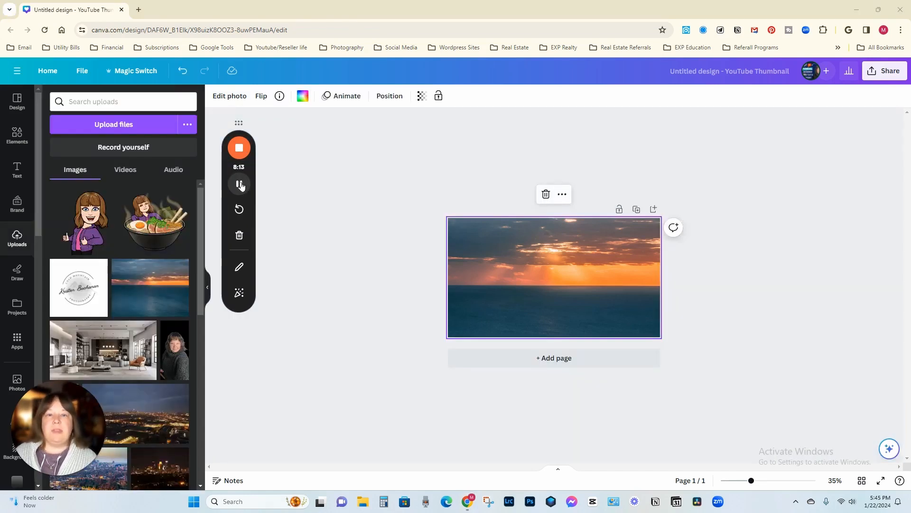